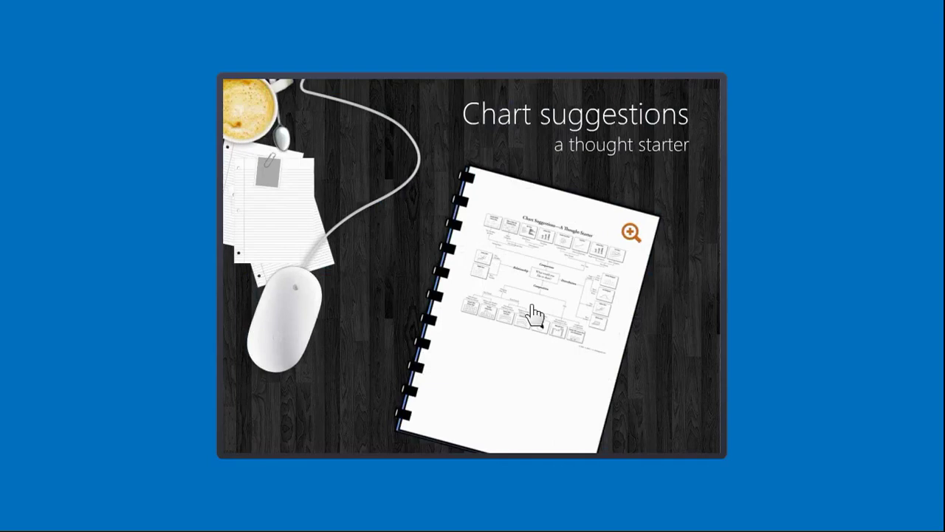
Leave the slideshow preview, return to slide 2, and select its Zoom Hotspot shape.
key(Escape)
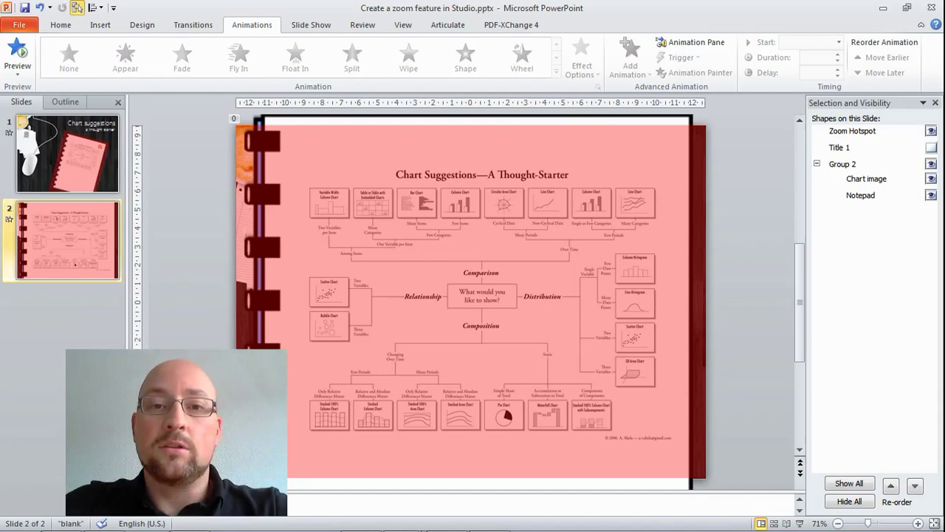
click(49, 134)
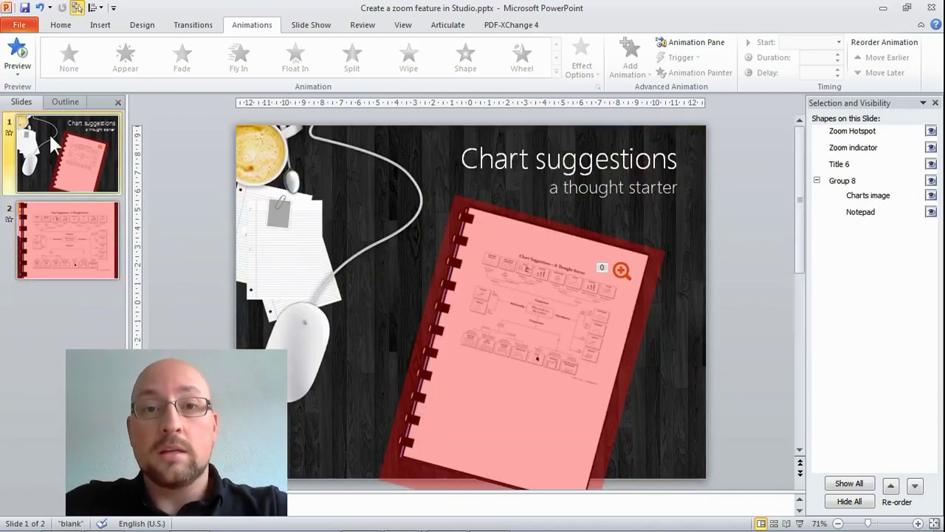
click(80, 265)
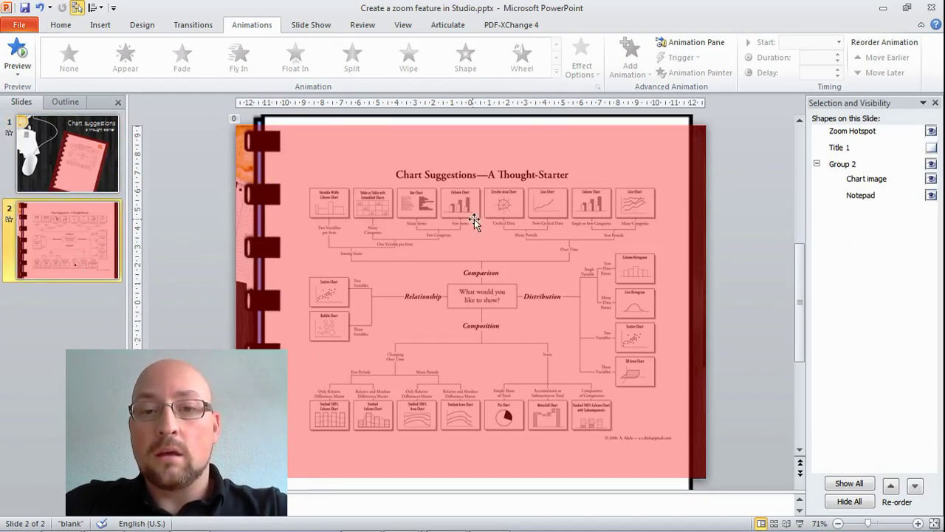
click(853, 131)
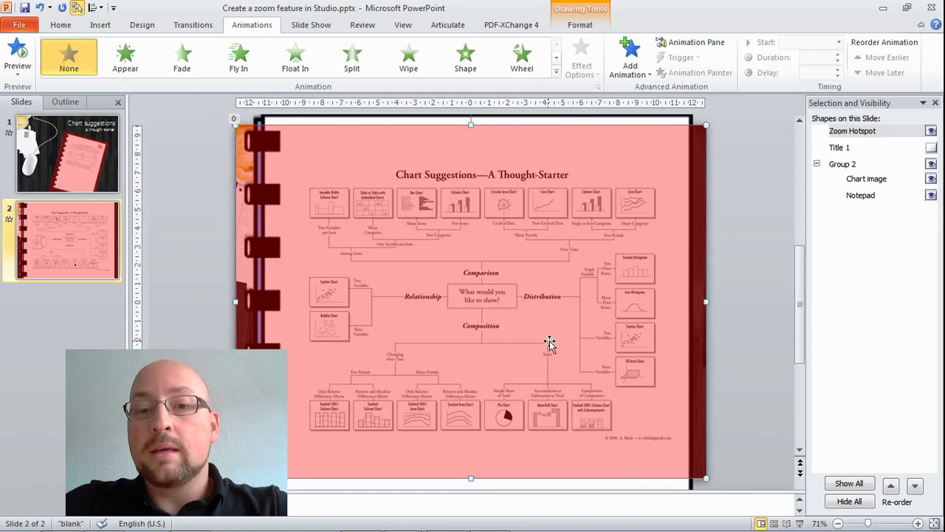
Set slide 2's Zoom Hotspot fill transparency to 100%.
right_click(527, 260)
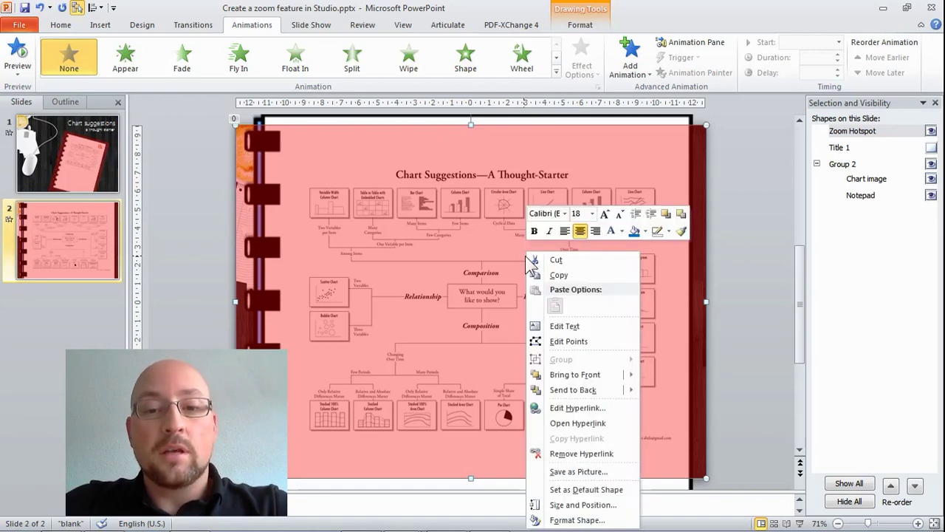
click(577, 520)
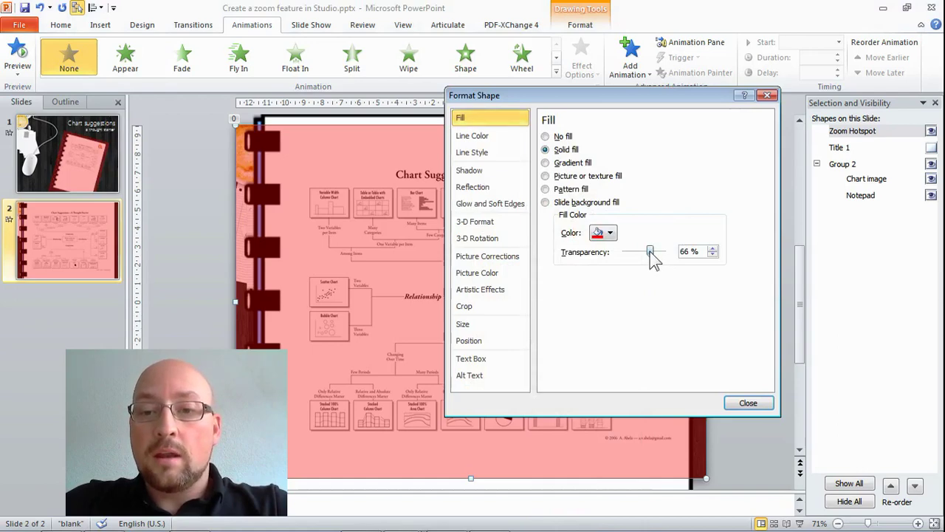
drag(650, 251, 685, 253)
click(748, 404)
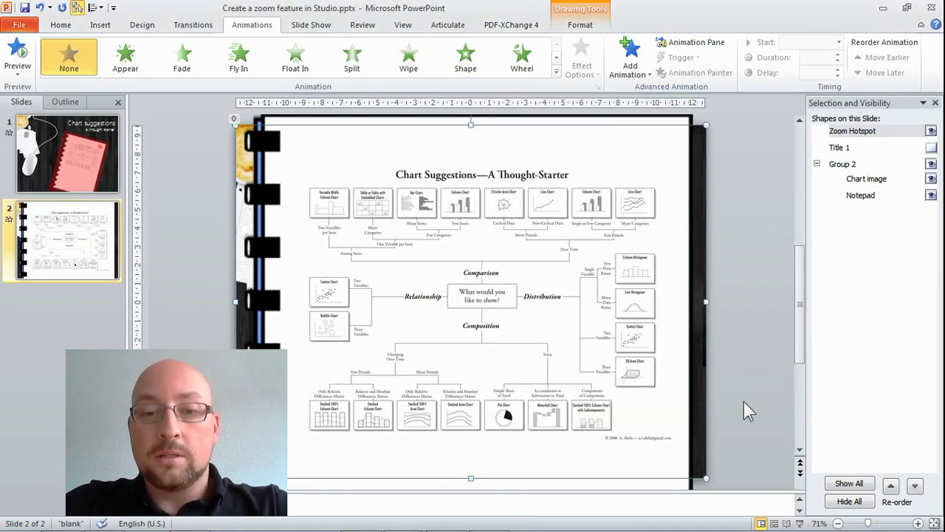
On slide 1, select its Zoom Hotspot and set its fill transparency to 100%.
click(83, 172)
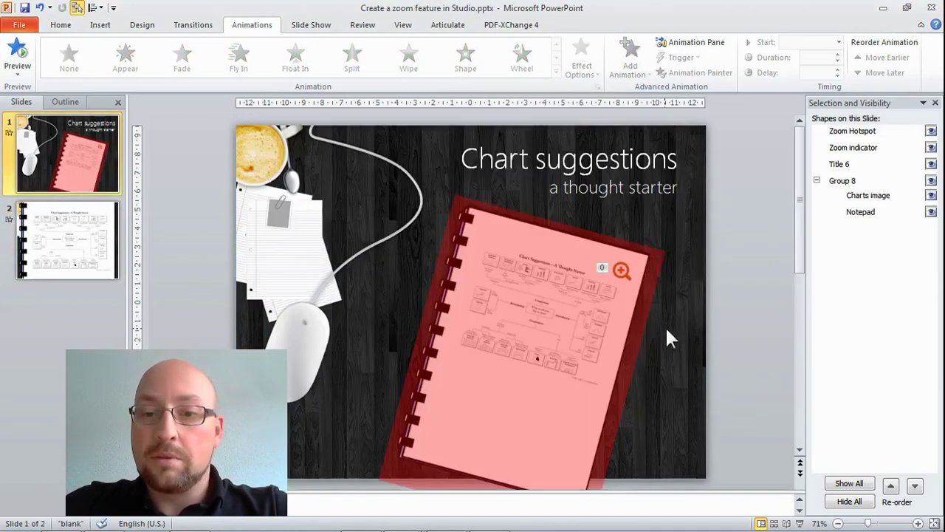
click(847, 132)
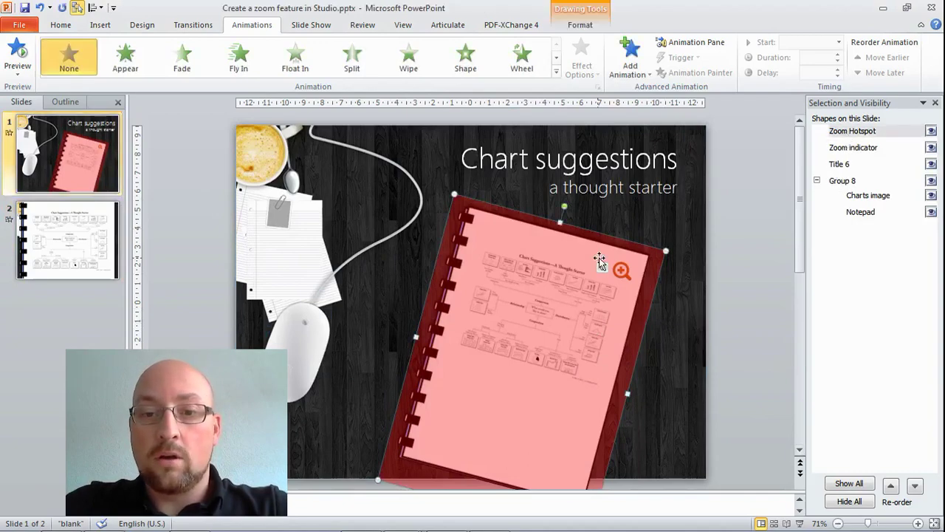
right_click(481, 270)
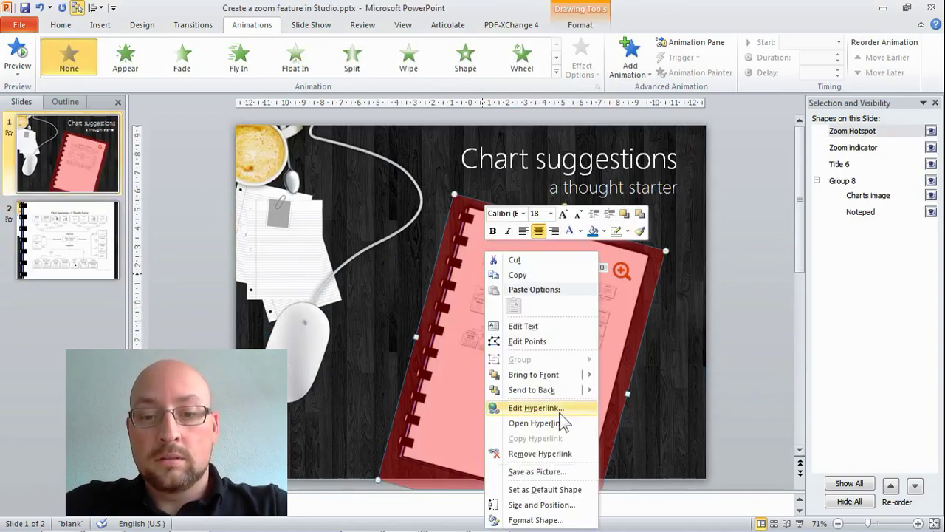
click(557, 521)
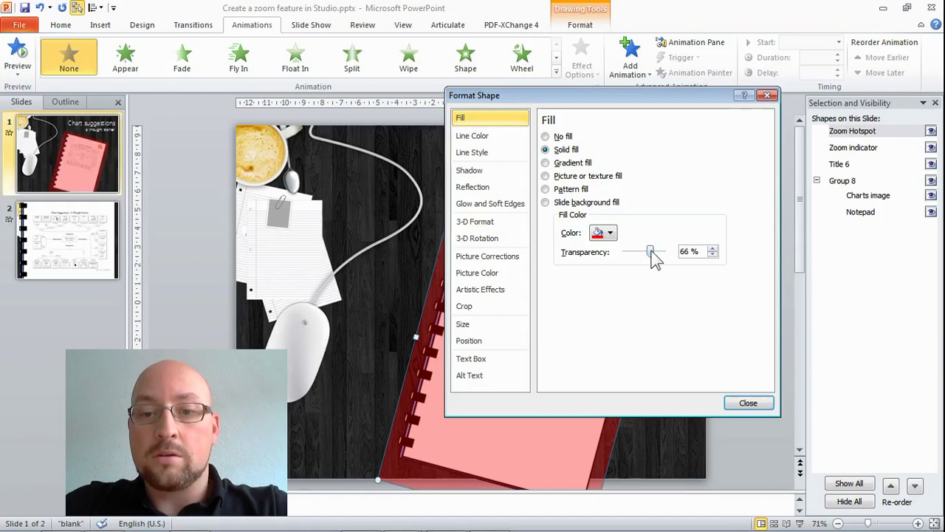
drag(650, 252, 663, 252)
click(748, 402)
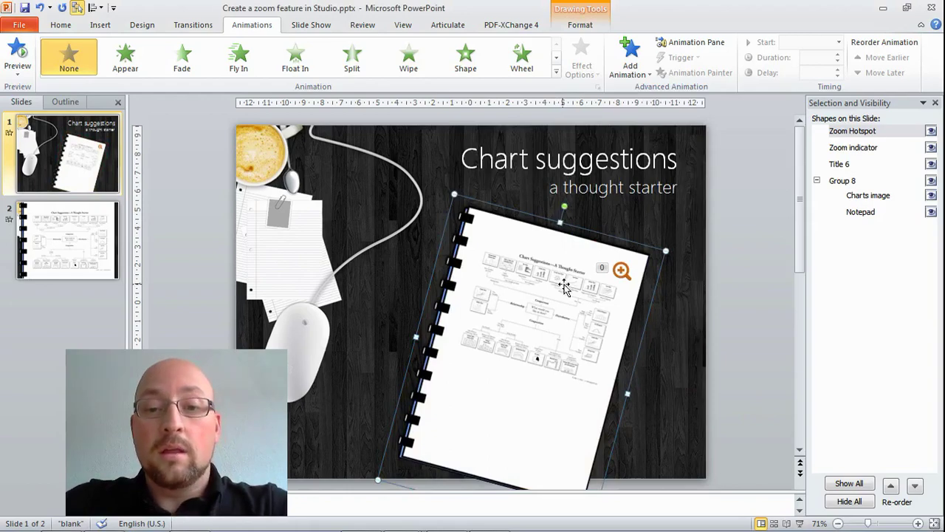
click(102, 236)
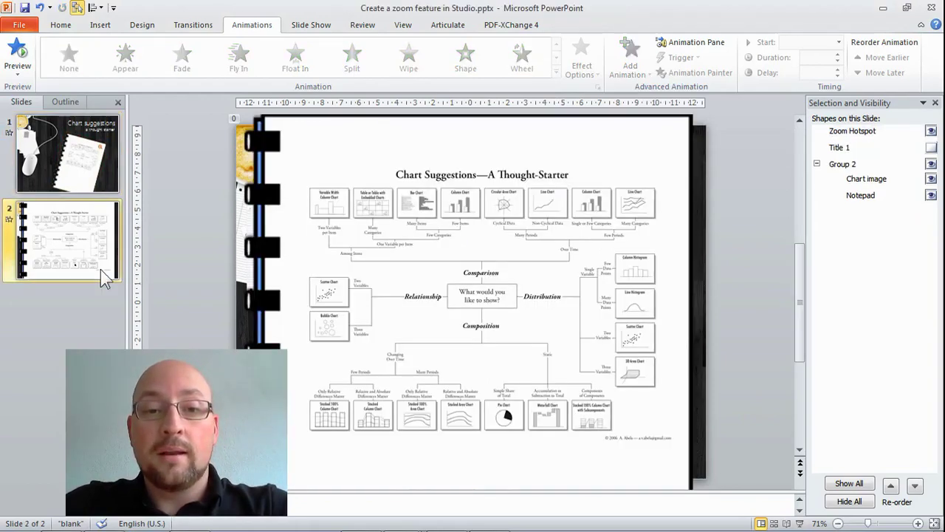
click(426, 294)
click(71, 162)
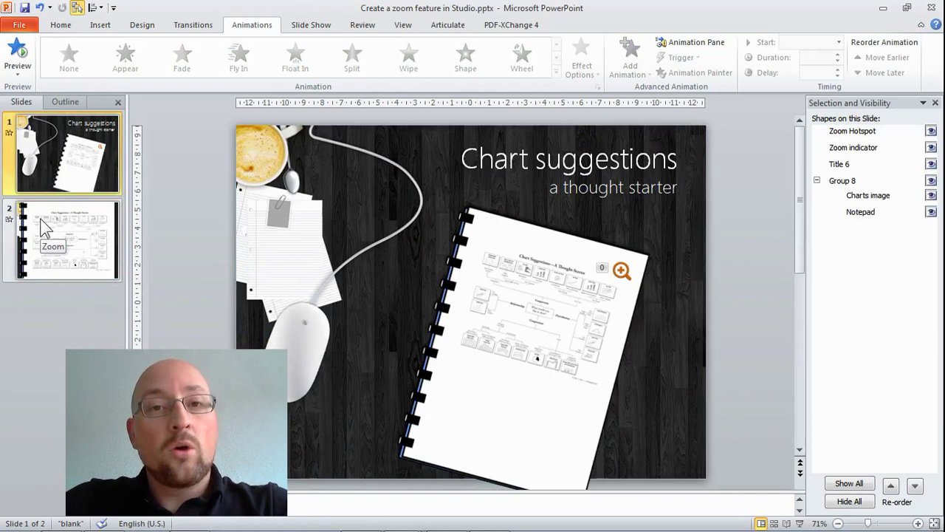
click(56, 236)
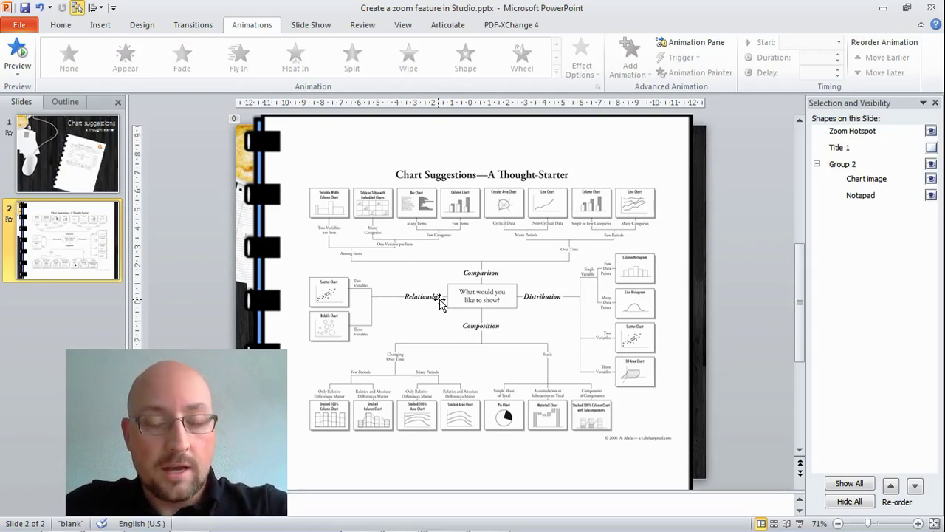
click(112, 186)
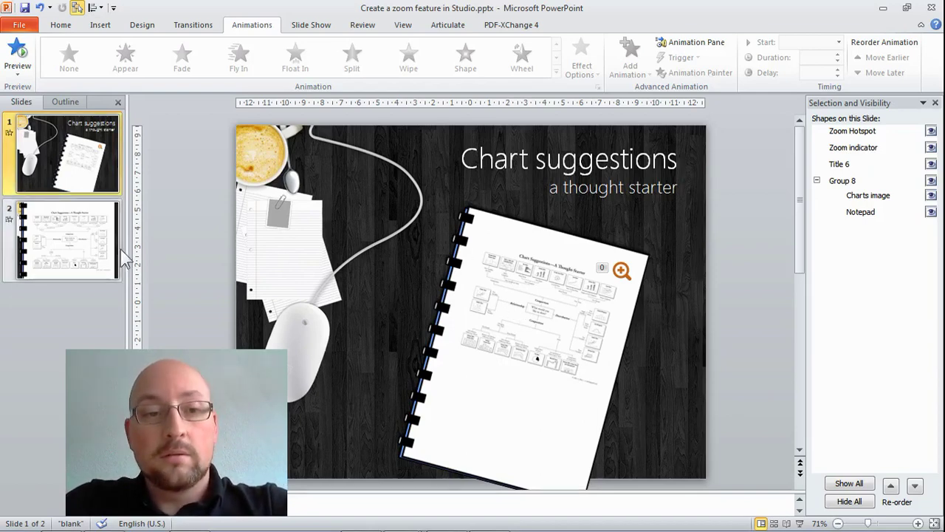
click(88, 240)
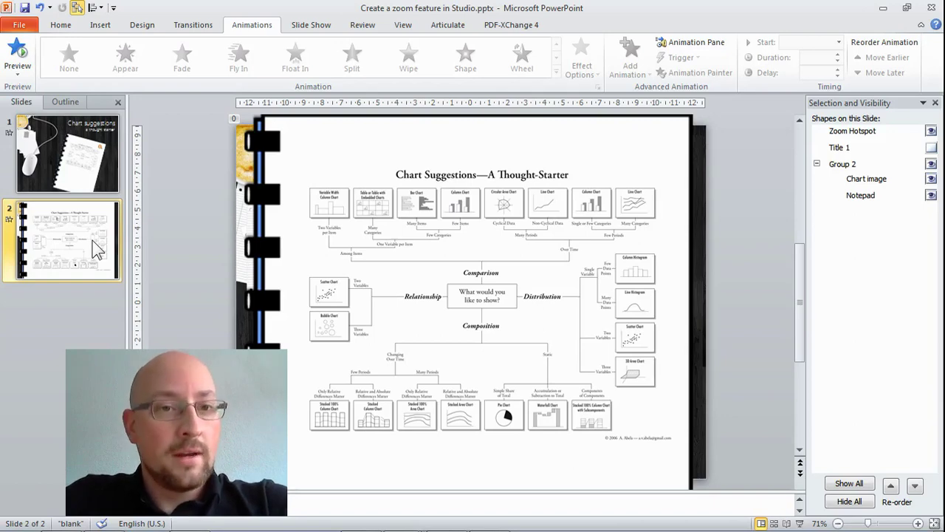
click(101, 165)
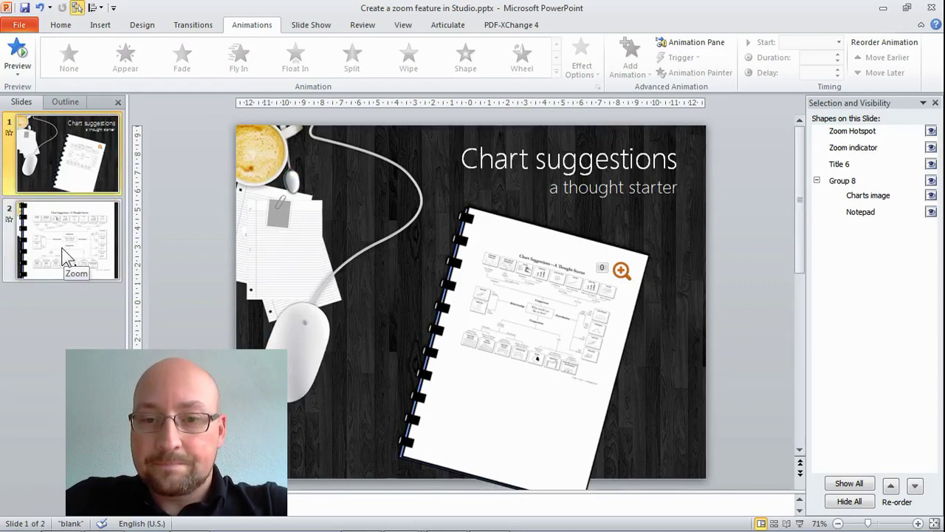
click(543, 332)
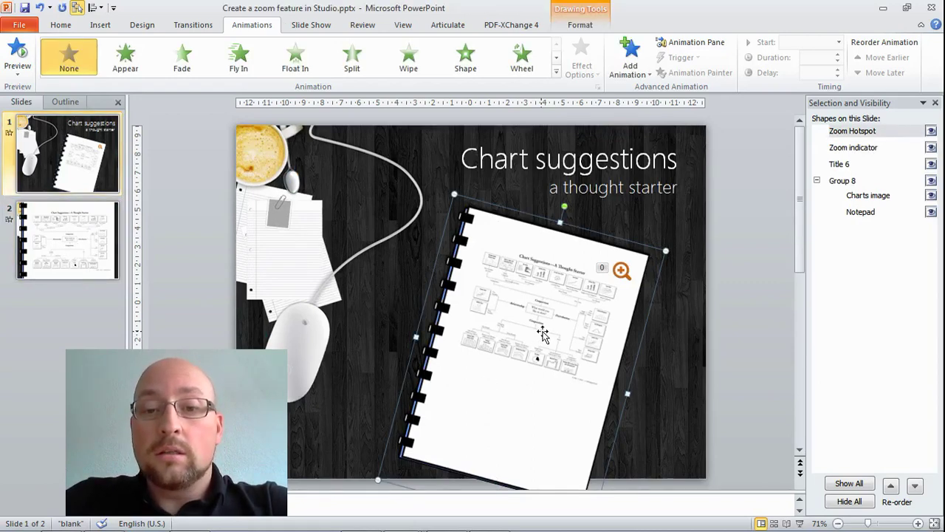
click(66, 247)
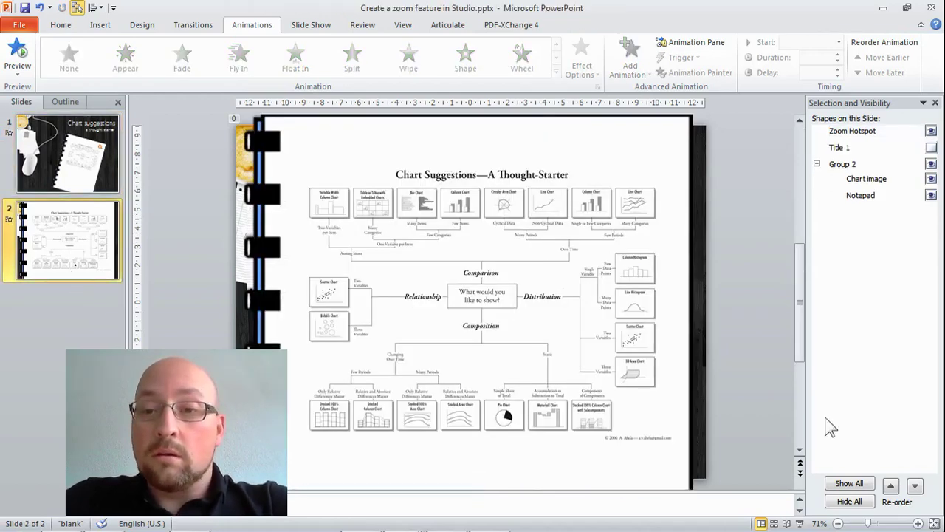
Preview Group 2's Zoom animation (With Previous, 0.50 s) on slide 2.
click(846, 165)
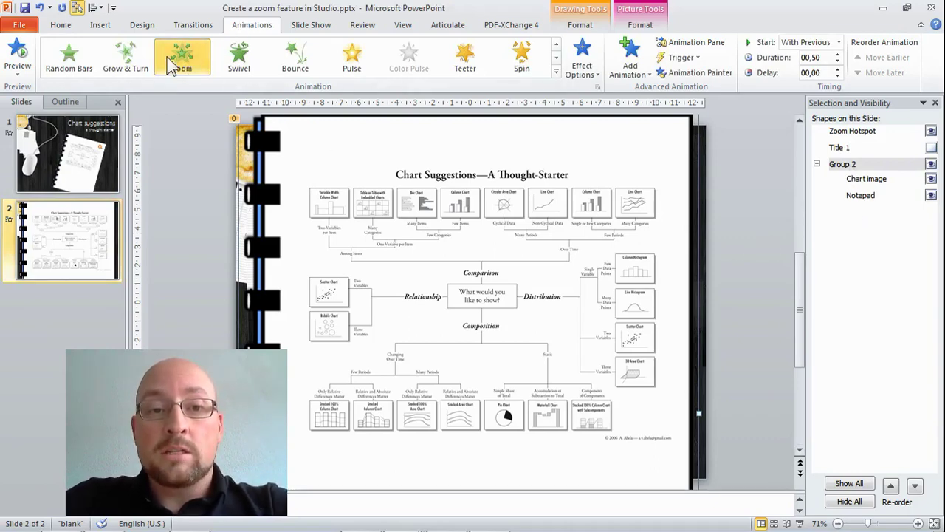
click(16, 56)
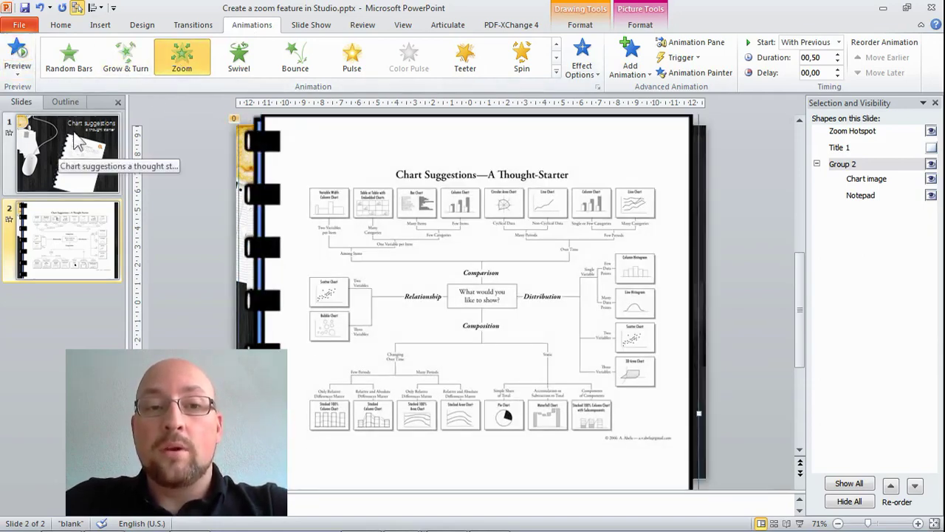
Confirm the 0.25 s Fade transition on slides 1 and 2, then hide Group 2.
click(193, 24)
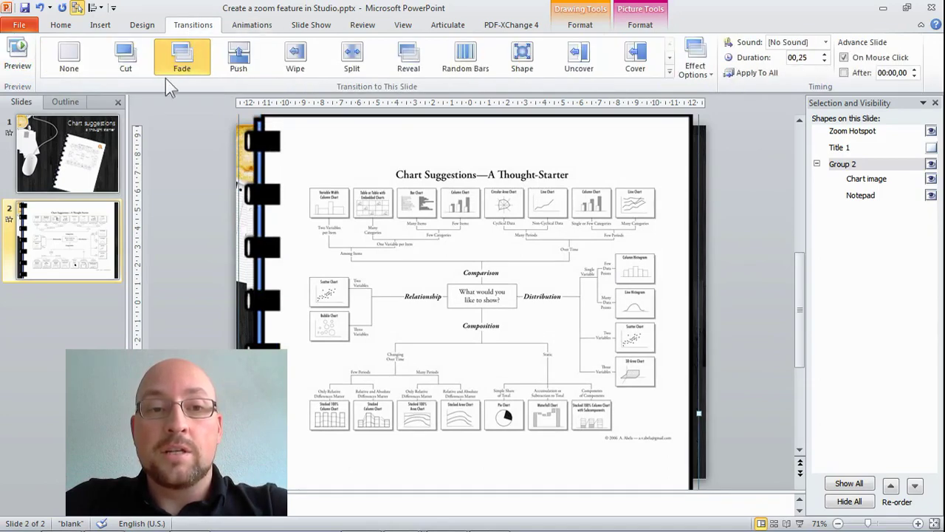
click(87, 143)
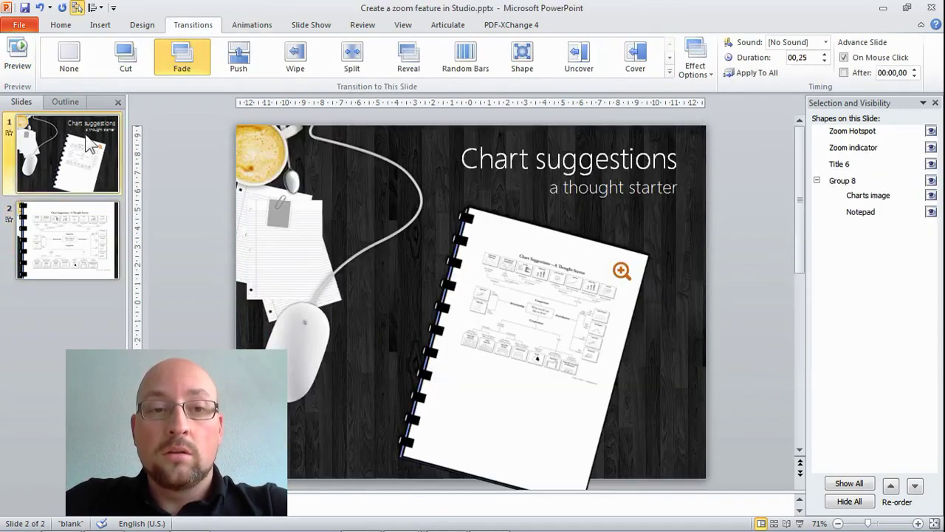
click(68, 228)
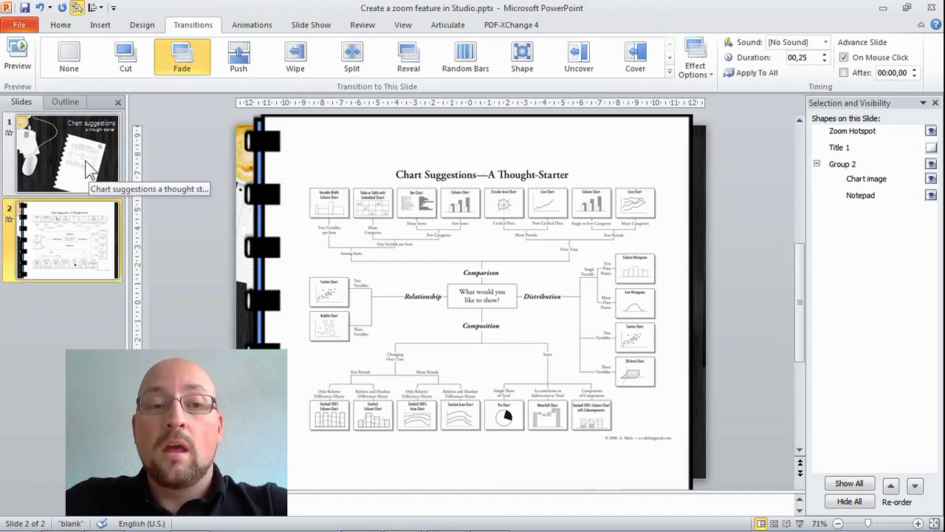
click(87, 167)
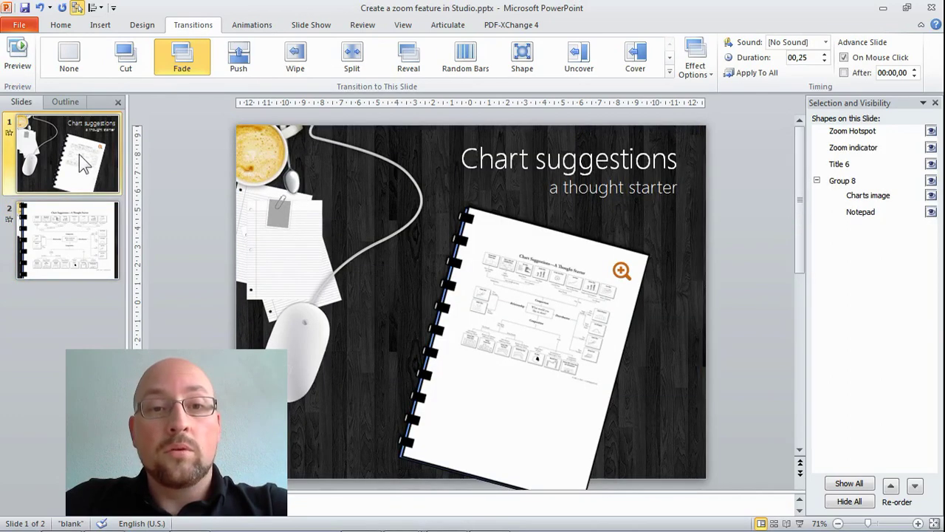
click(67, 236)
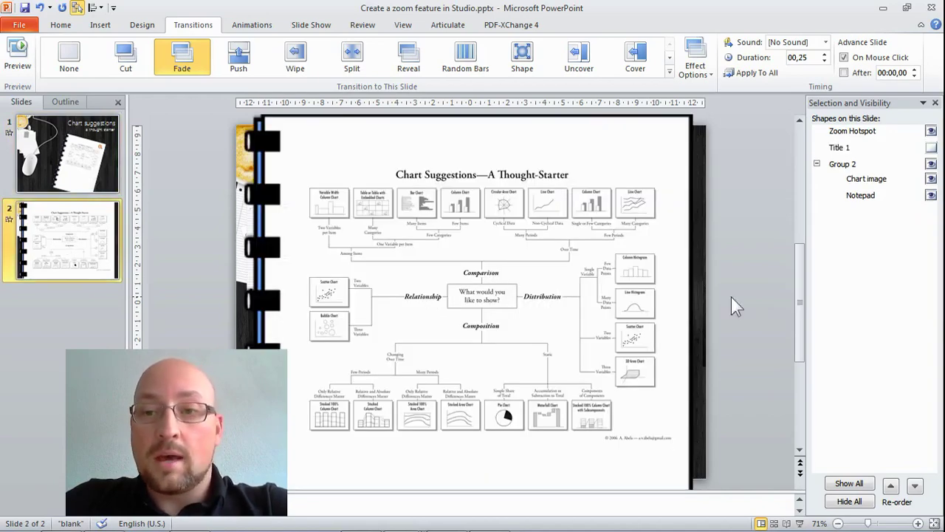
click(932, 164)
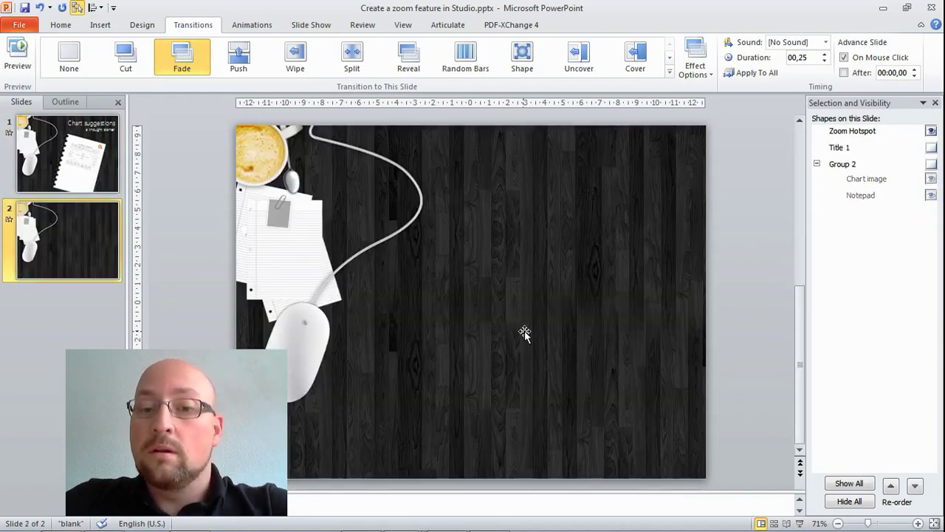
Unhide Group 2 so the chart image and notepad reappear on slide 2.
click(931, 163)
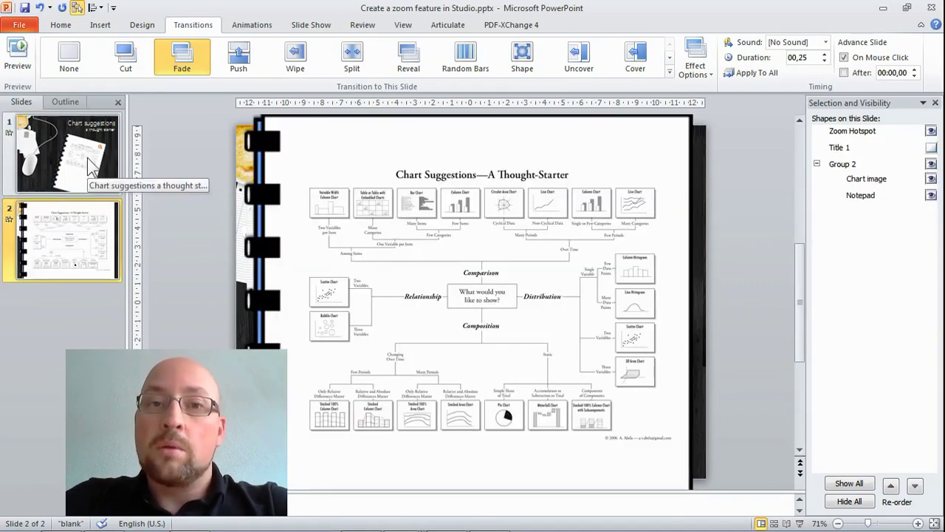